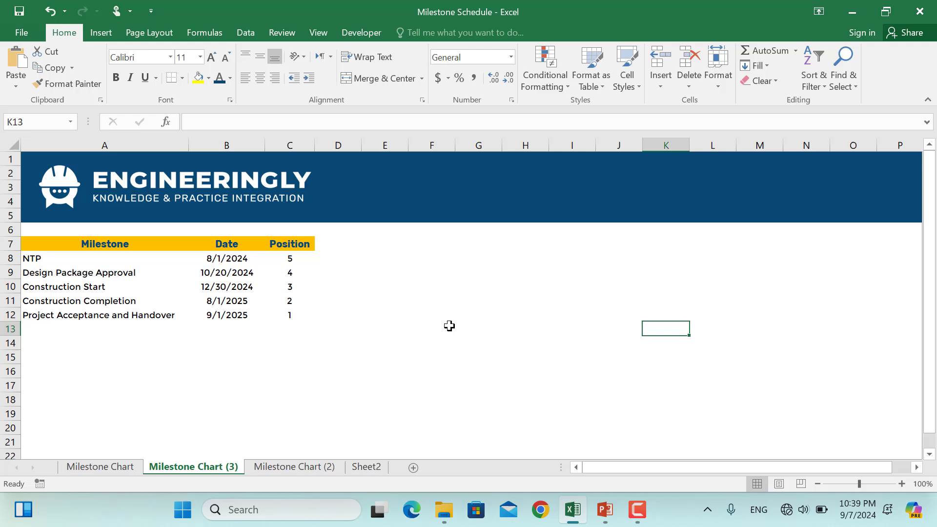
- Insert a Scatter with Straight Lines and Markers chart
{"action": "left_click", "coordinate": [112, 38]}
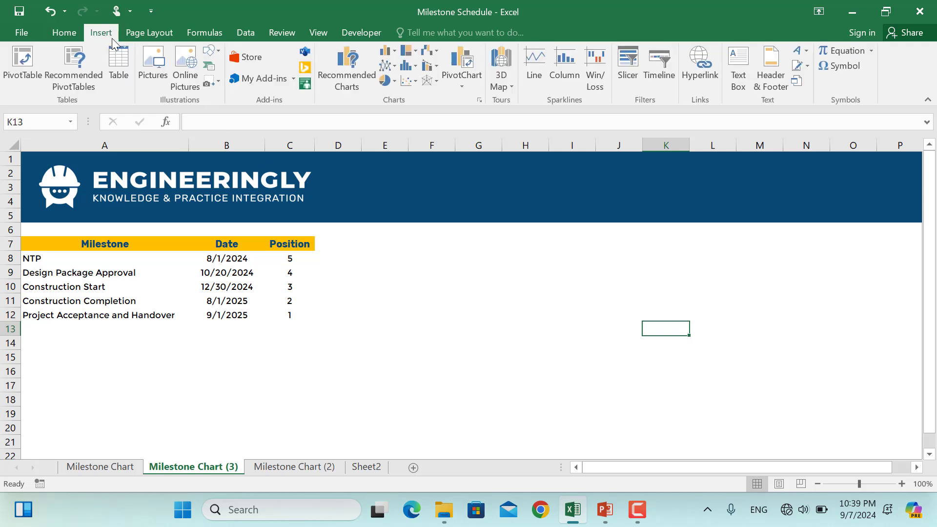
{"action": "left_click", "coordinate": [414, 82]}
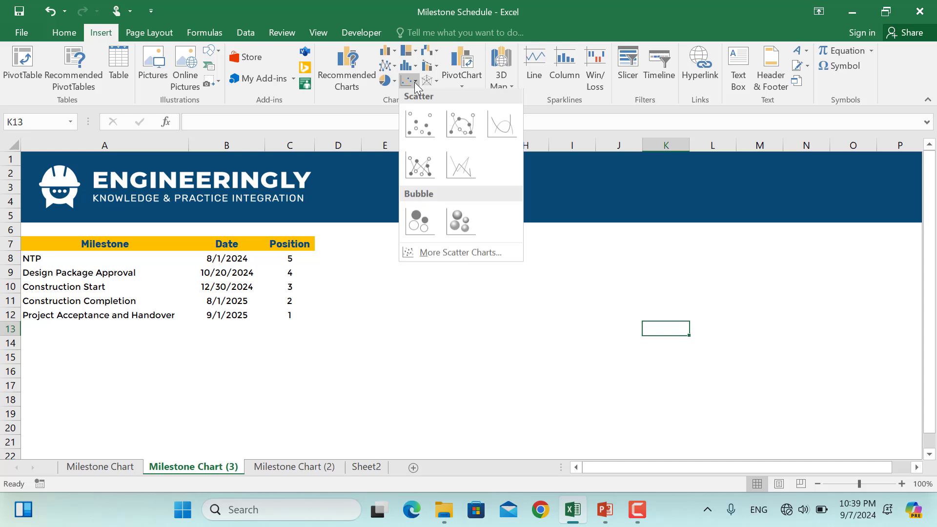
{"action": "left_click", "coordinate": [417, 174]}
- Add a data series with X values B8:B12 and Y values C8:C12
{"action": "right_click", "coordinate": [502, 292]}
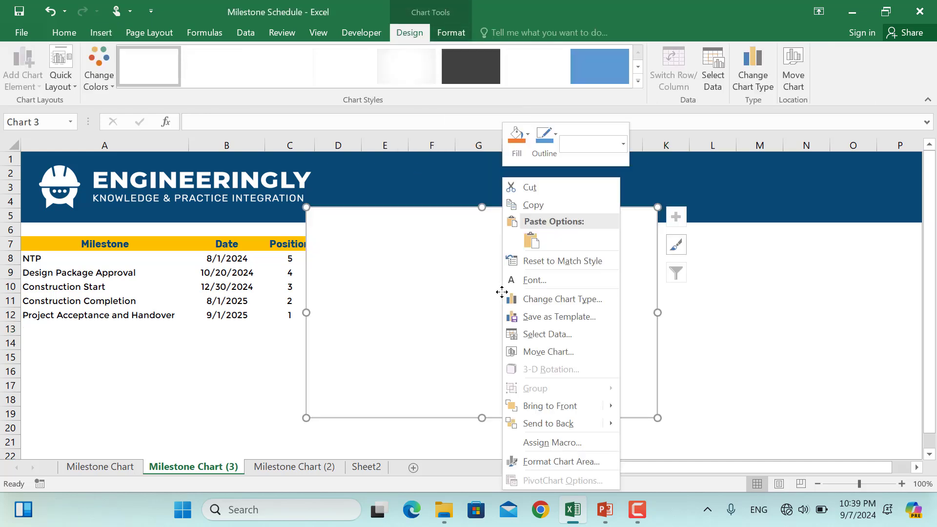
{"action": "left_click", "coordinate": [541, 334]}
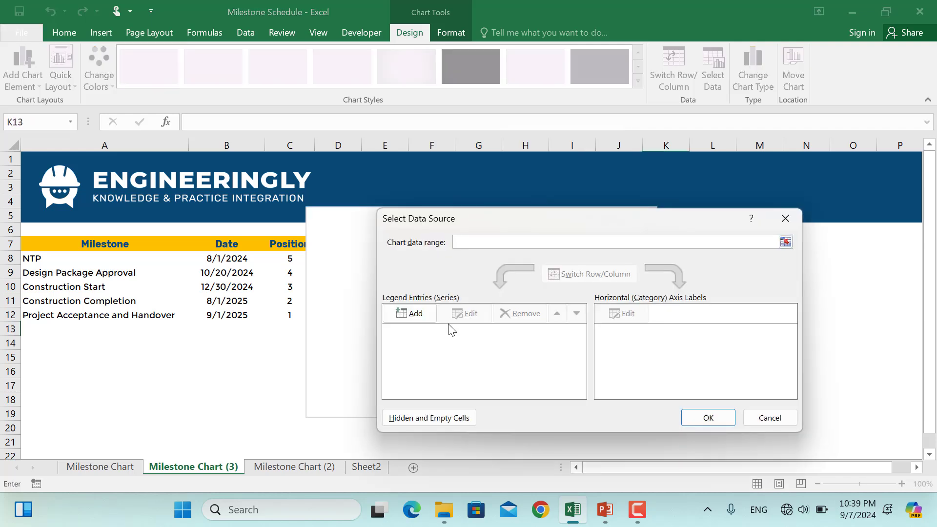
{"action": "left_click", "coordinate": [417, 315]}
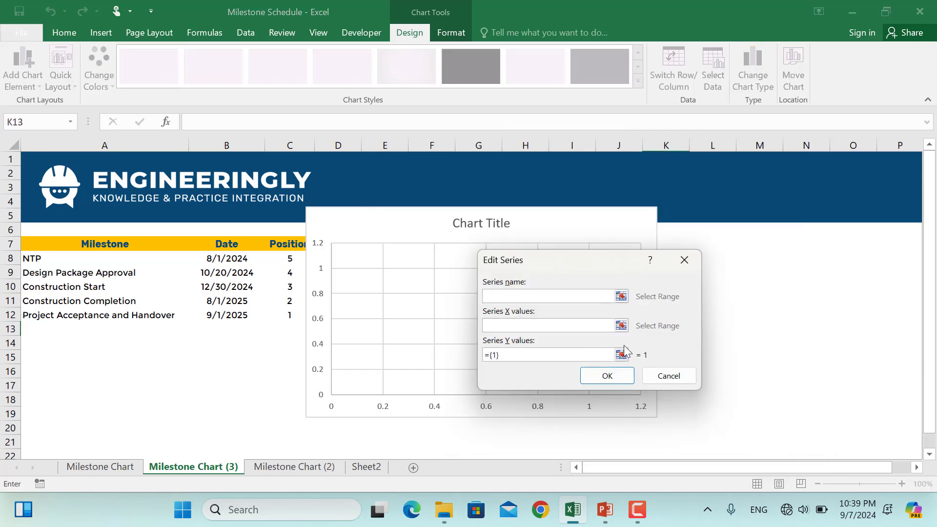
{"action": "left_click", "coordinate": [622, 325]}
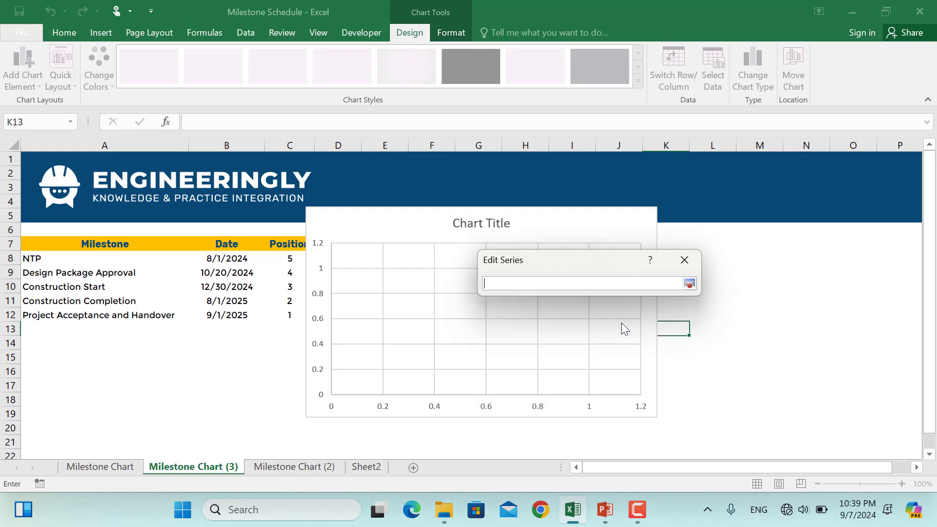
{"action": "left_click_drag", "start_coordinate": [238, 259], "coordinate": [235, 316]}
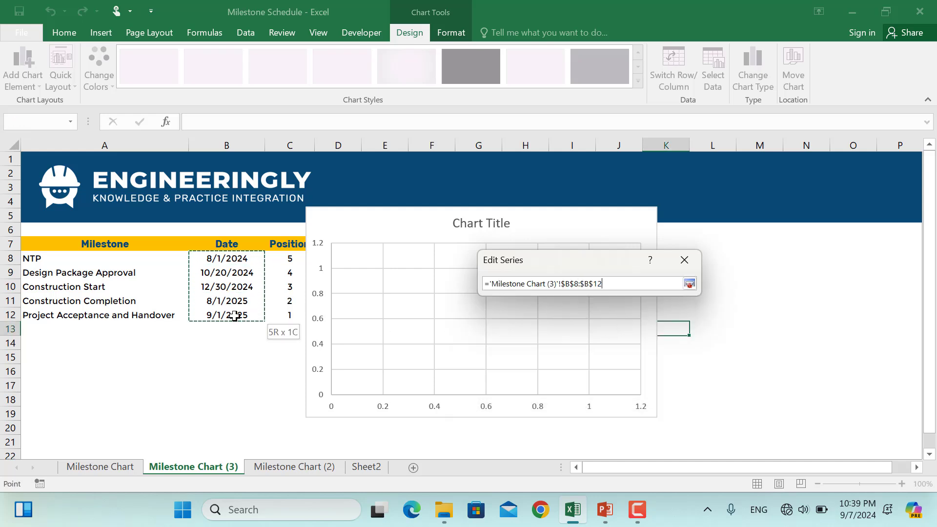
{"action": "left_click", "coordinate": [689, 284]}
{"action": "left_click", "coordinate": [621, 355]}
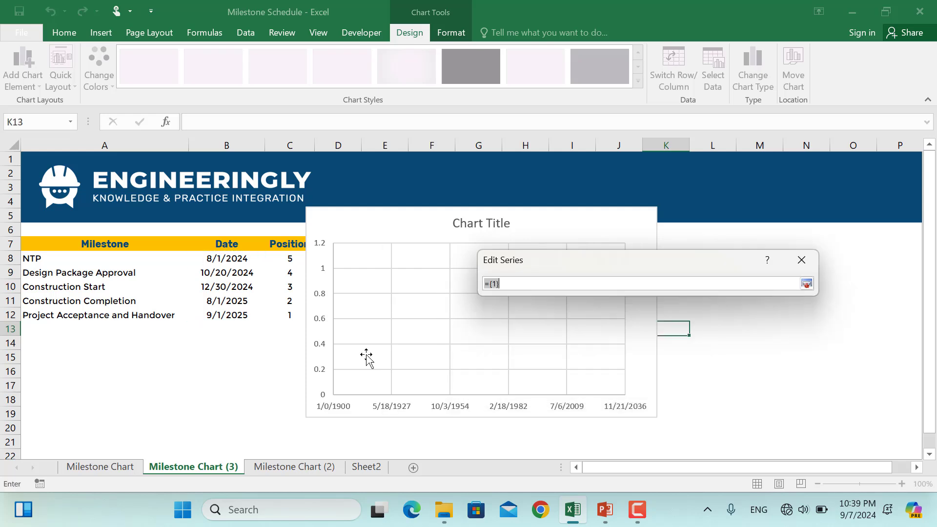
{"action": "left_click_drag", "start_coordinate": [287, 266], "coordinate": [287, 315]}
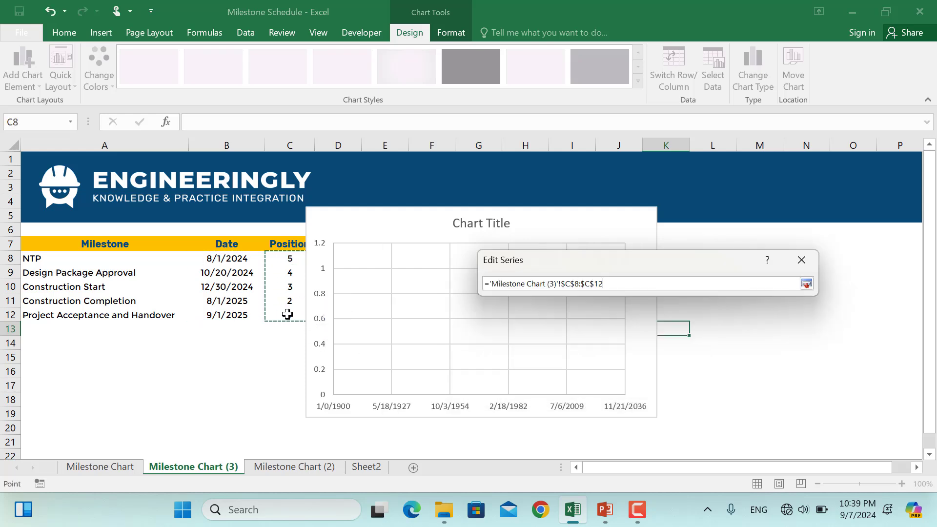
{"action": "left_click", "coordinate": [806, 284]}
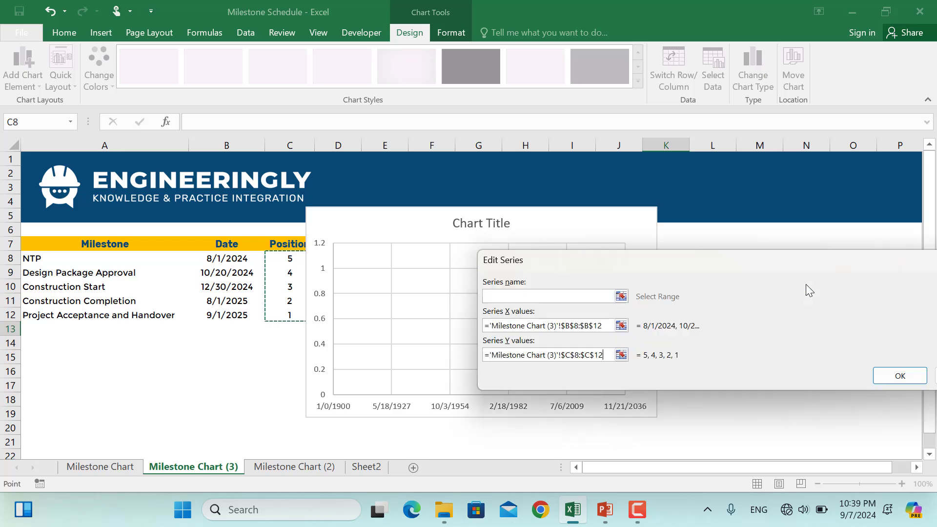
{"action": "left_click", "coordinate": [885, 373]}
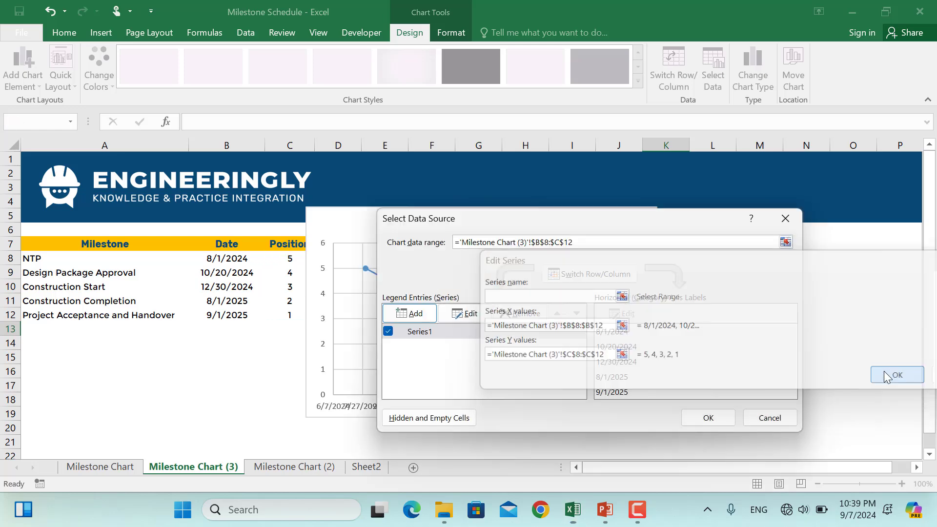
{"action": "key", "text": "Return"}
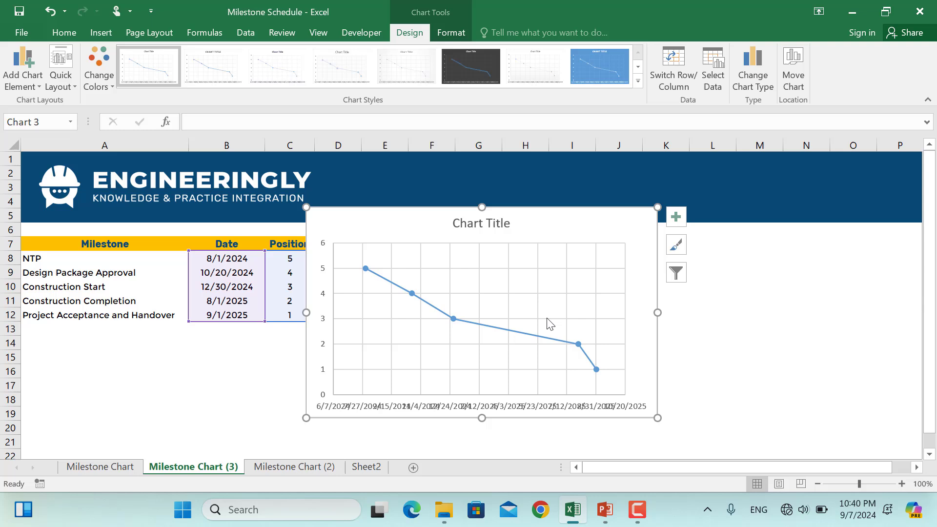
- Delete the chart title, the vertical and horizontal gridlines, and the vertical axis
{"action": "mouse_move", "coordinate": [477, 326]}
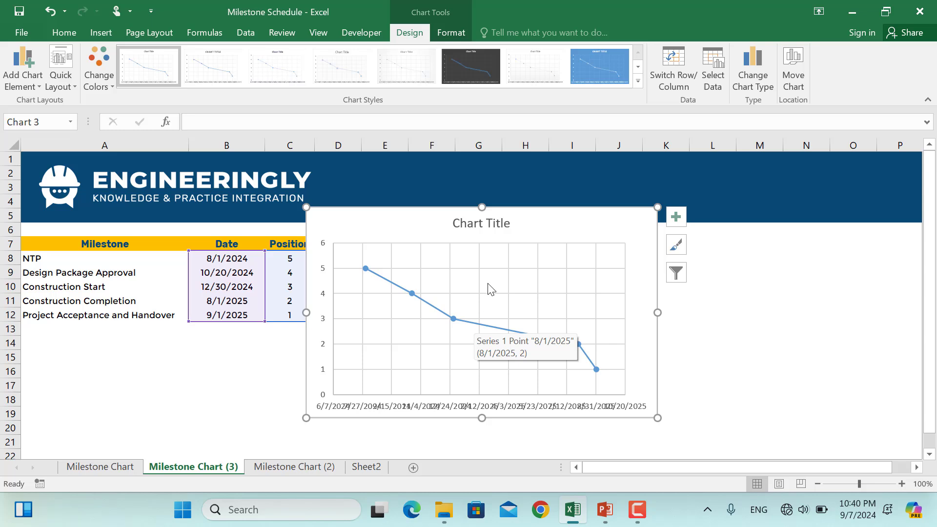
{"action": "left_click", "coordinate": [481, 226]}
{"action": "key", "text": "Delete"}
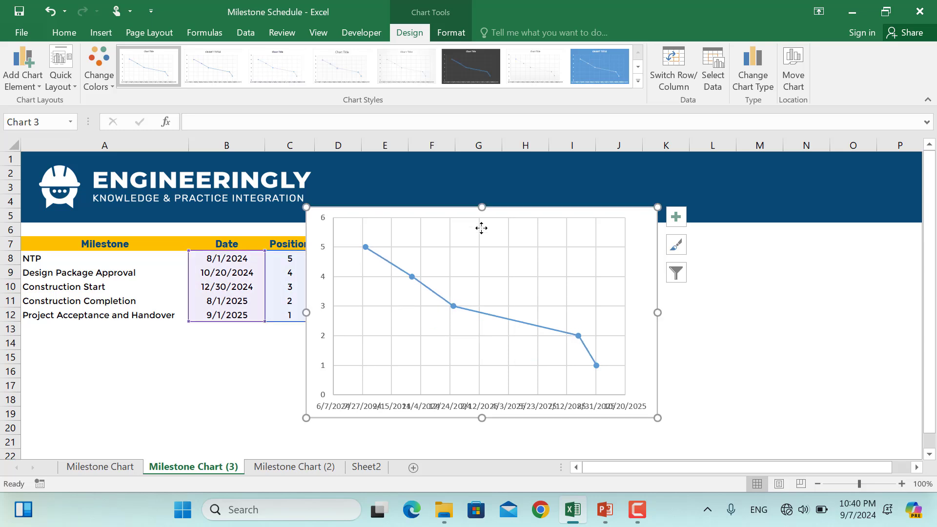
{"action": "left_click", "coordinate": [480, 275]}
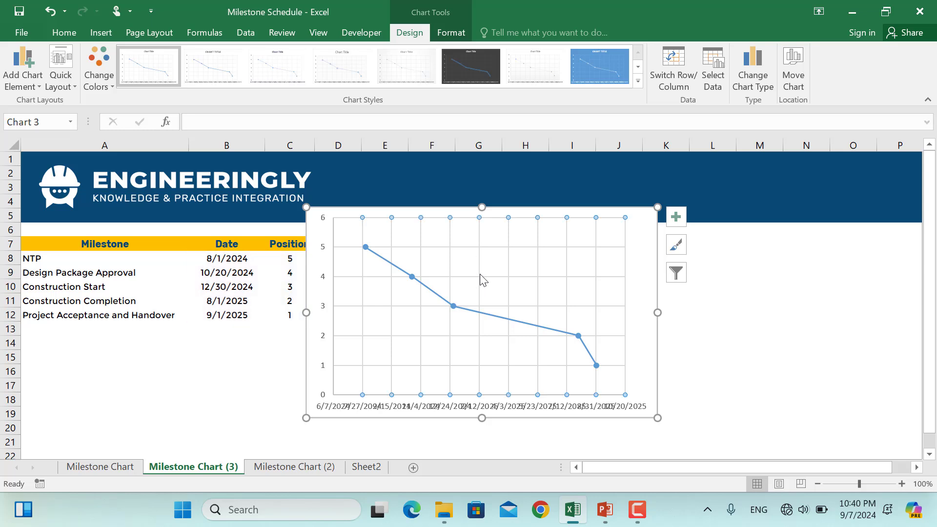
{"action": "key", "text": "Delete"}
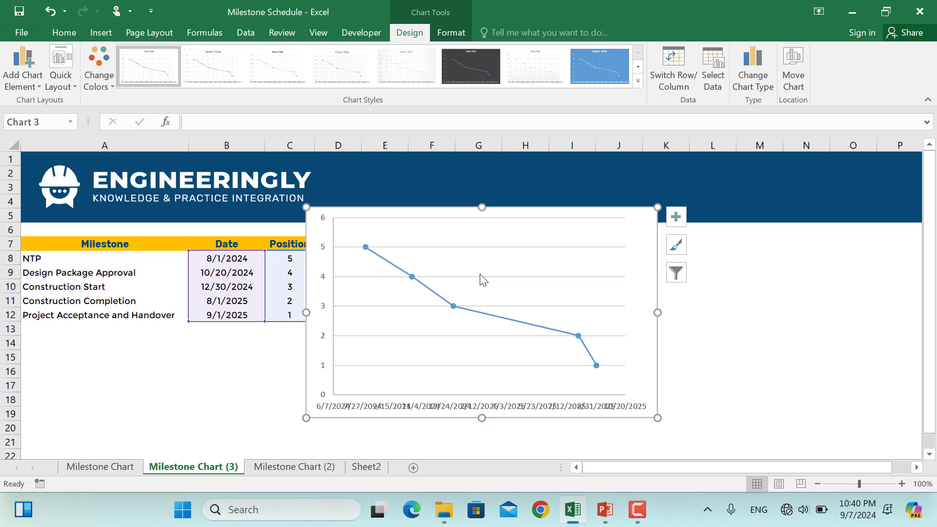
{"action": "left_click", "coordinate": [474, 276]}
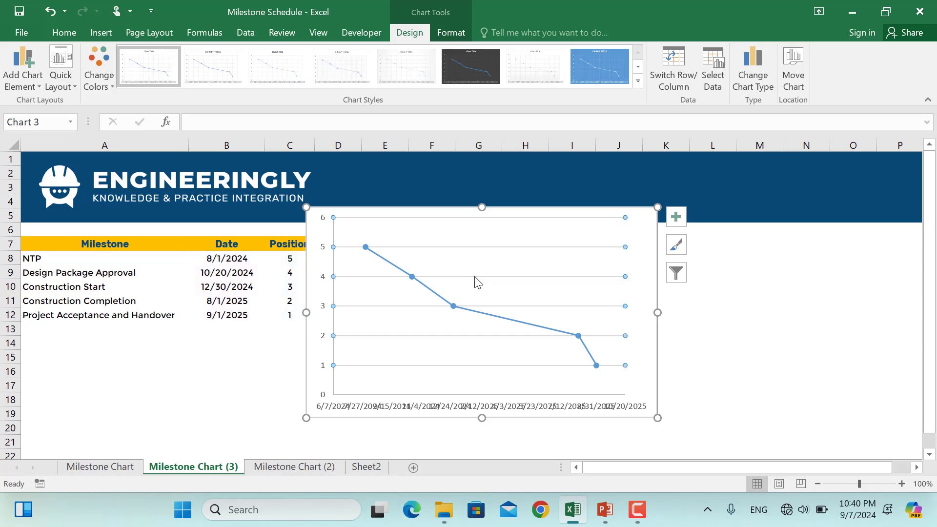
{"action": "key", "text": "Delete"}
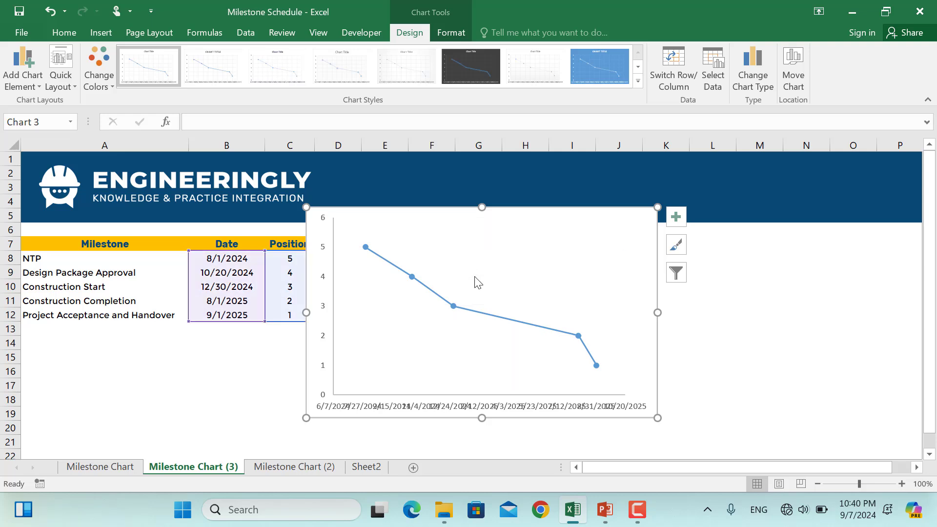
{"action": "left_click", "coordinate": [323, 311]}
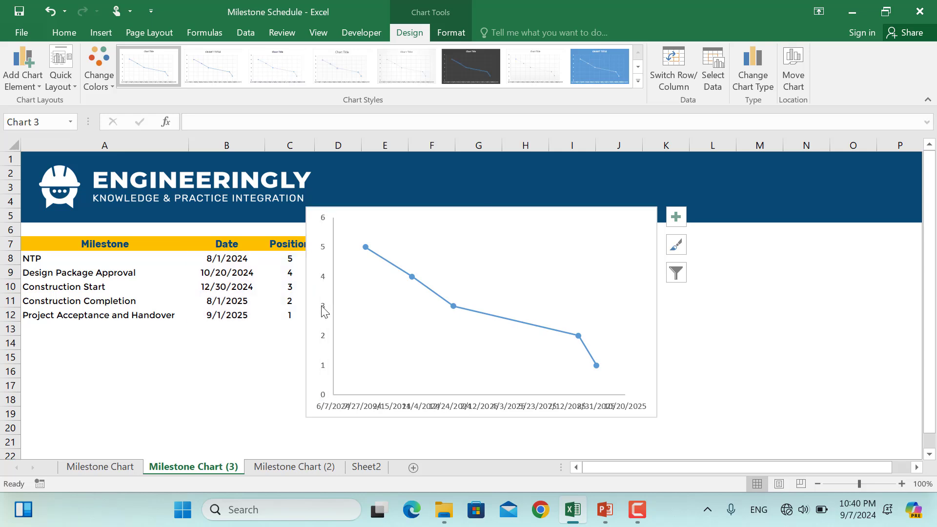
{"action": "key", "text": "Delete"}
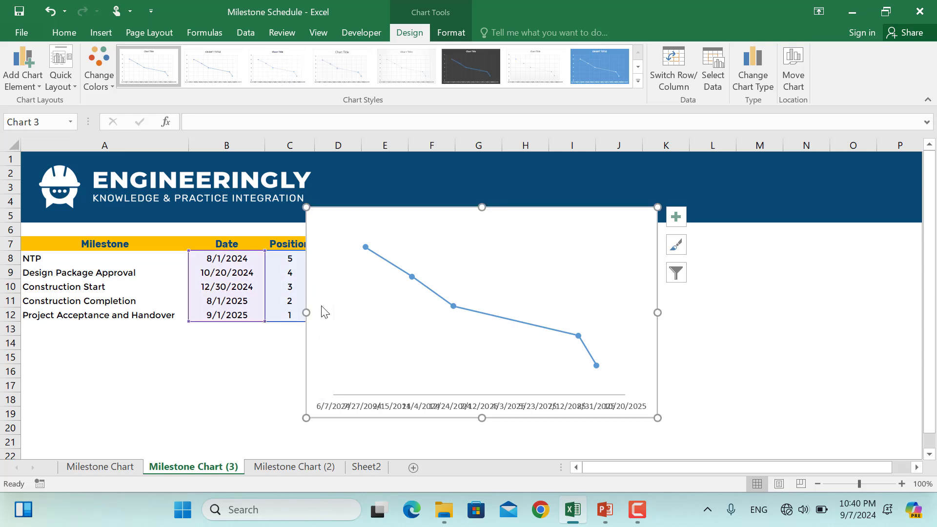
- Set the milestone series line to No line
{"action": "left_click", "coordinate": [485, 320]}
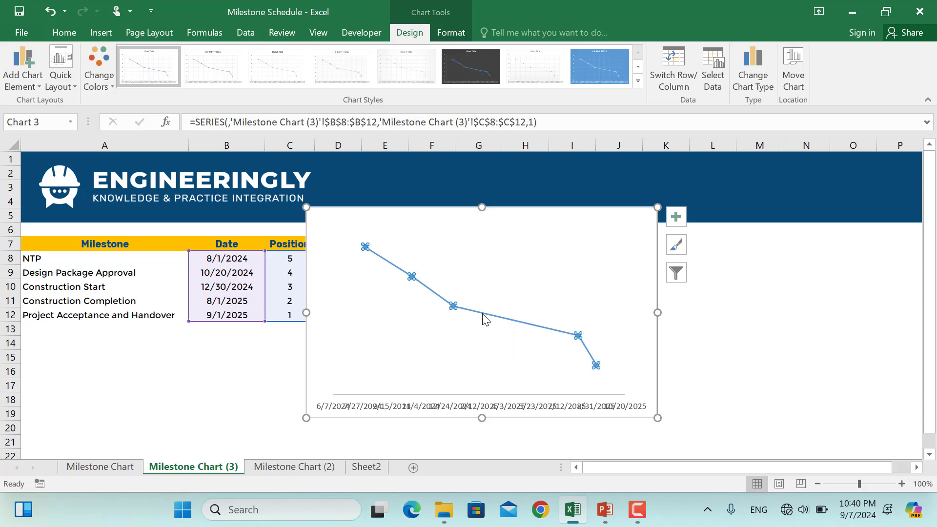
{"action": "right_click", "coordinate": [485, 320]}
{"action": "left_click", "coordinate": [524, 449]}
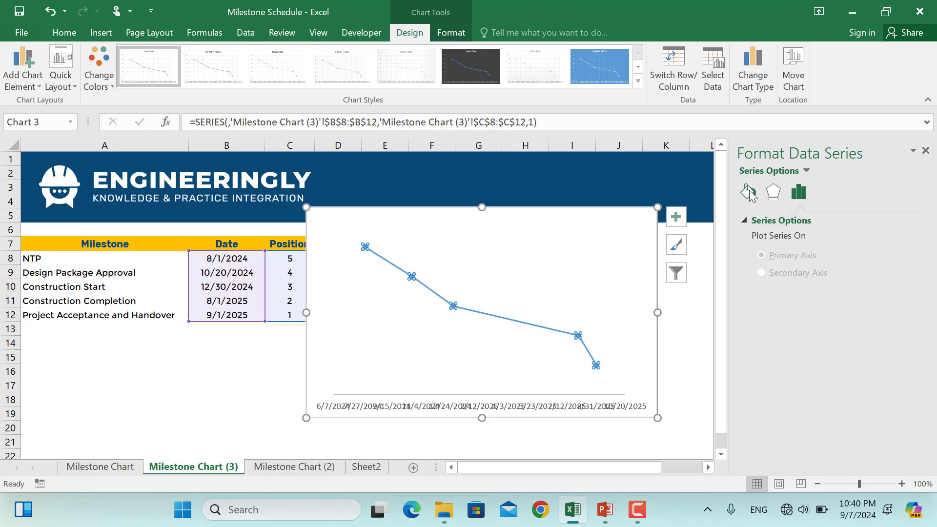
{"action": "left_click", "coordinate": [748, 192]}
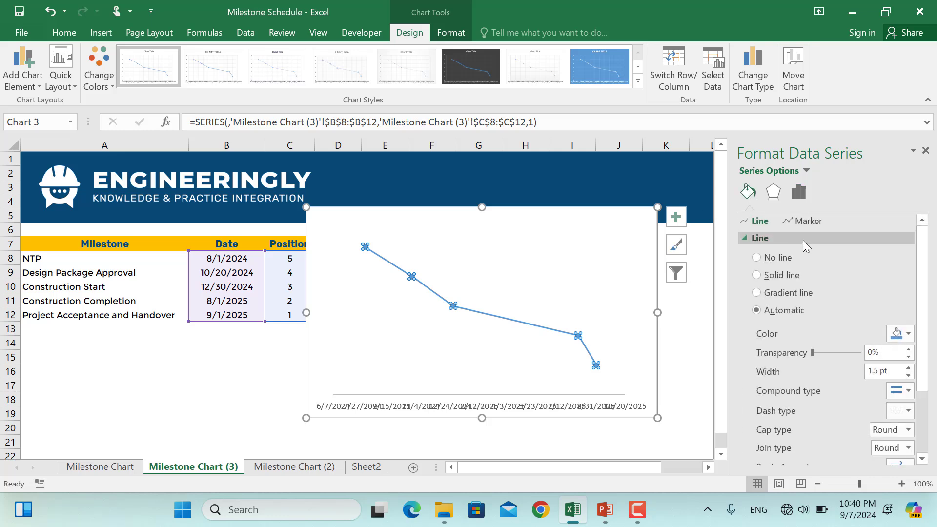
{"action": "left_click", "coordinate": [756, 257]}
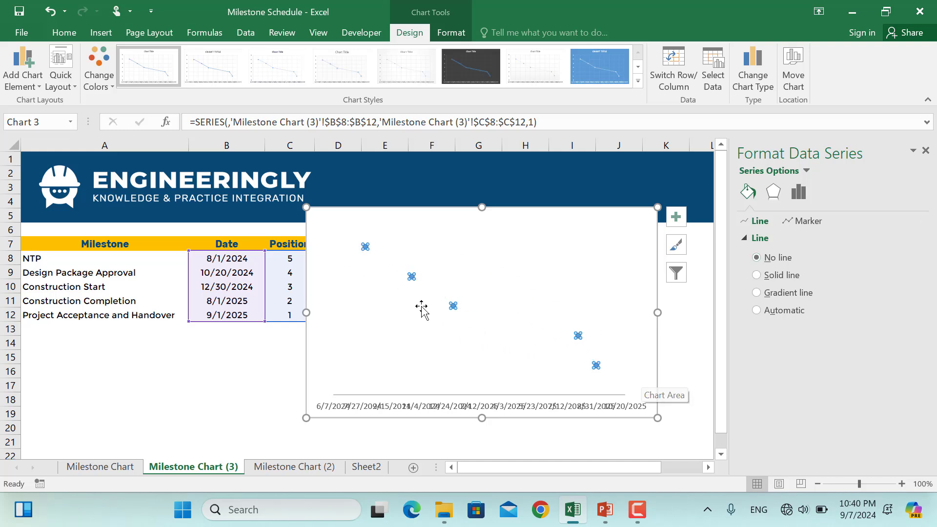
- Make the series markers built-in diamonds of size 10
{"action": "left_click", "coordinate": [807, 221]}
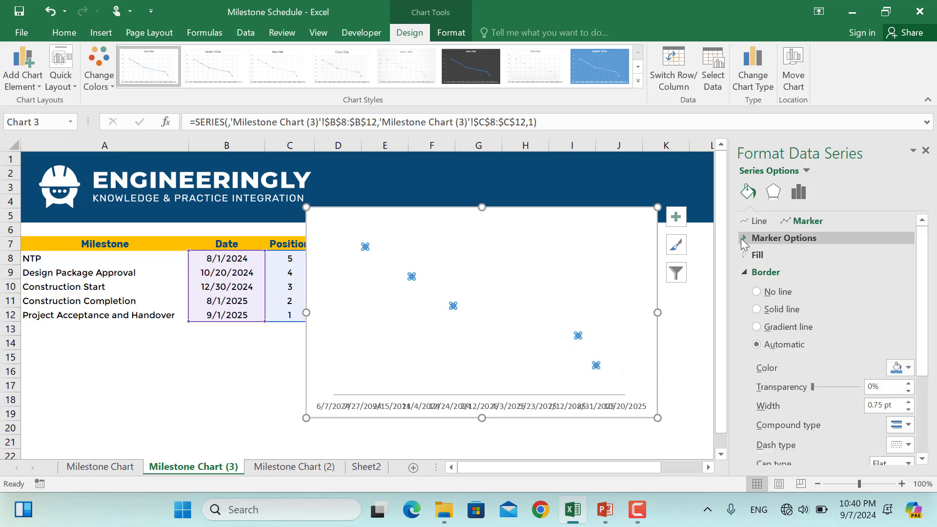
{"action": "left_click", "coordinate": [744, 240]}
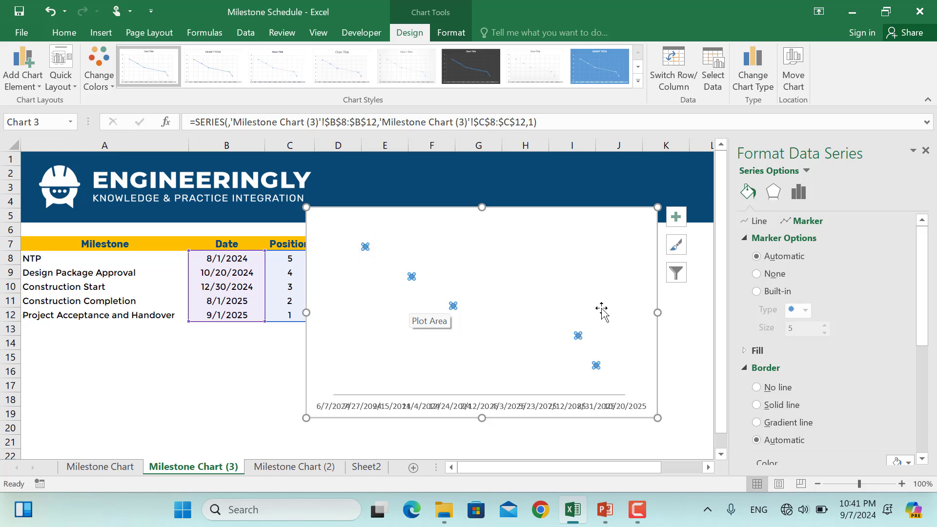
{"action": "left_click", "coordinate": [757, 291]}
{"action": "left_click", "coordinate": [805, 310]}
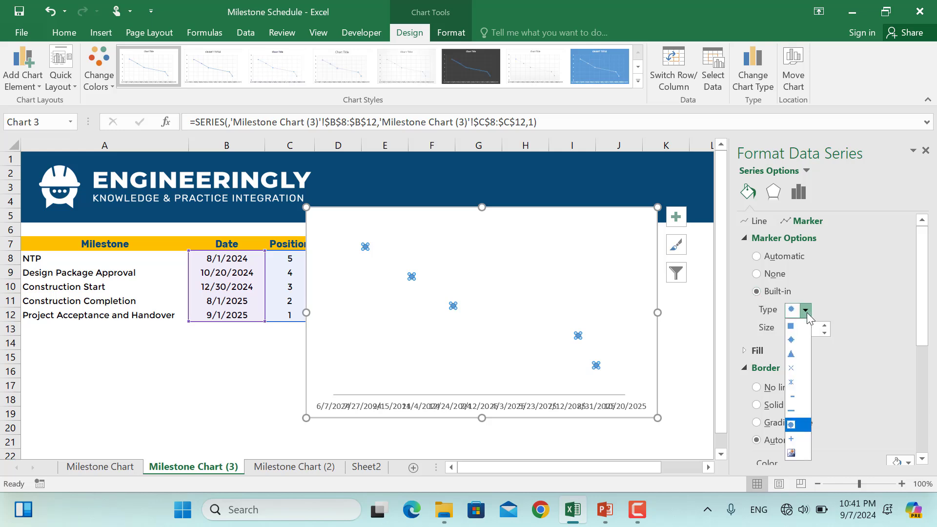
{"action": "left_click", "coordinate": [803, 344]}
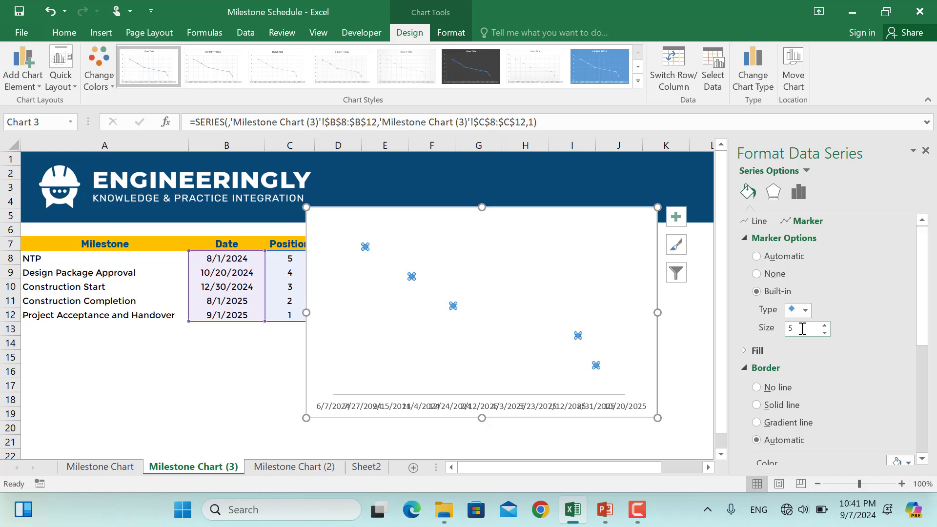
{"action": "left_click_drag", "start_coordinate": [802, 328], "coordinate": [781, 331]}
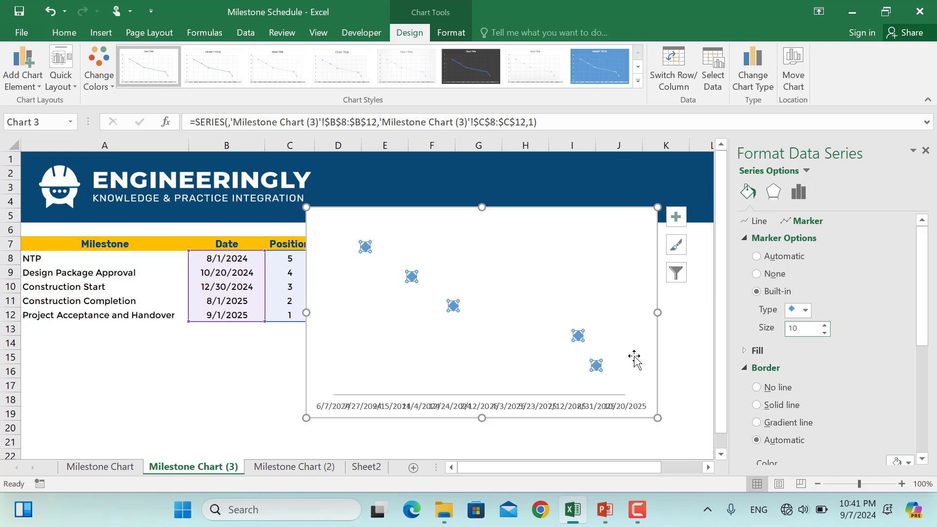
- Move the chart down-left and widen it on both sides beside the dates
{"action": "left_click_drag", "start_coordinate": [634, 360], "coordinate": [599, 391]}
{"action": "left_click_drag", "start_coordinate": [624, 345], "coordinate": [696, 346]}
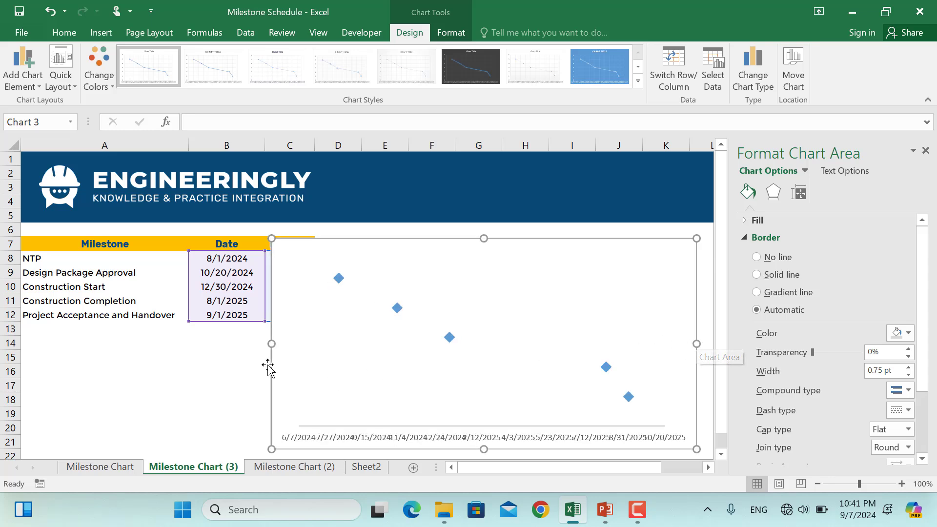
{"action": "left_click_drag", "start_coordinate": [271, 344], "coordinate": [177, 347]}
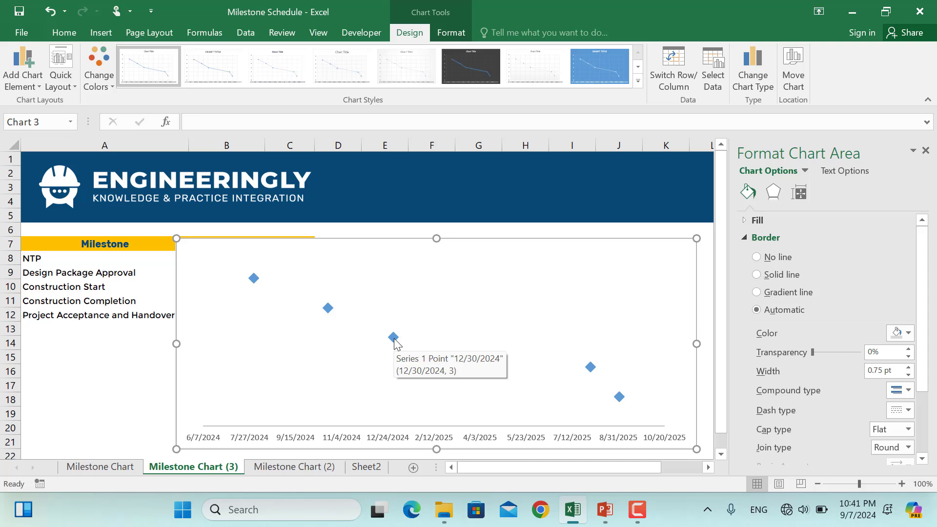
- Add data labels above the diamond markers and drag the chart below the milestone table
{"action": "left_click", "coordinate": [394, 339]}
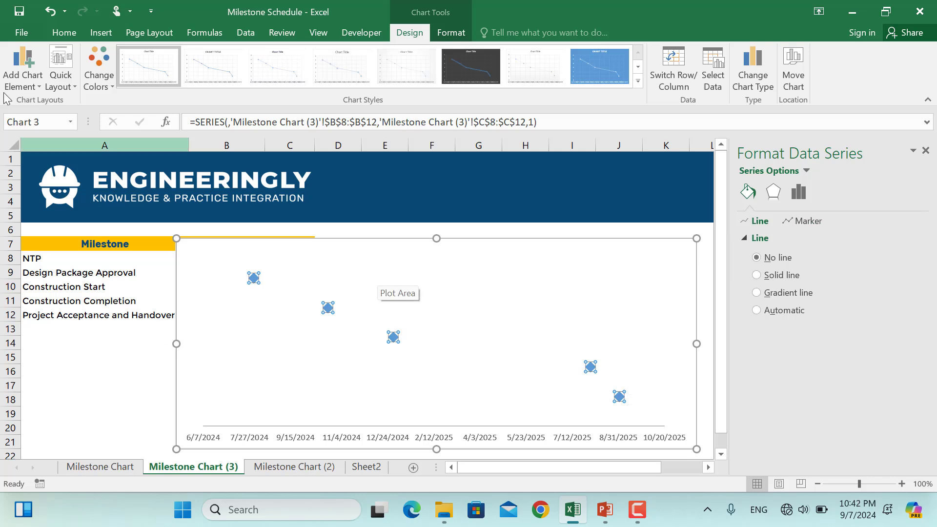
{"action": "left_click", "coordinate": [32, 81]}
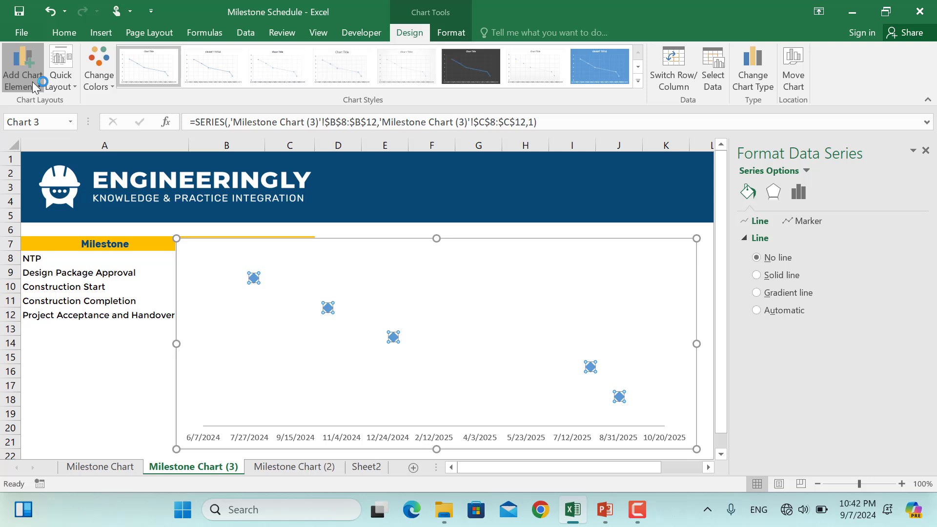
{"action": "mouse_move", "coordinate": [54, 161]}
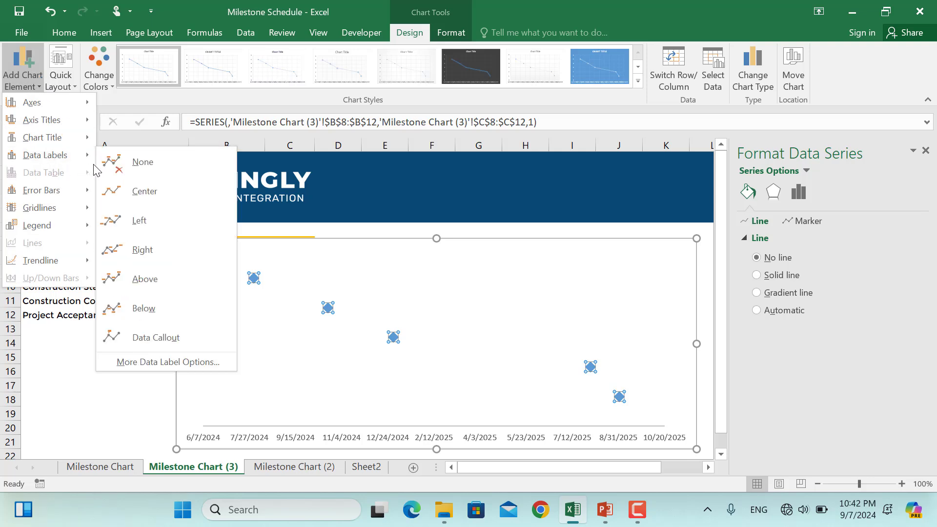
{"action": "left_click", "coordinate": [144, 279]}
{"action": "left_click_drag", "start_coordinate": [217, 296], "coordinate": [255, 346]}
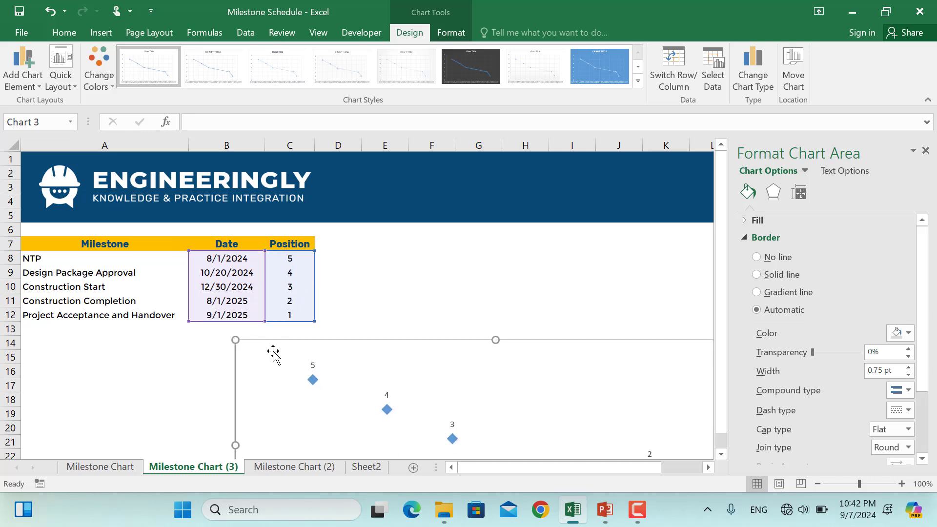
- Undo the chart move, then switch labels from Y values to Value From Cells A8:A12
{"action": "key", "text": "ctrl+z"}
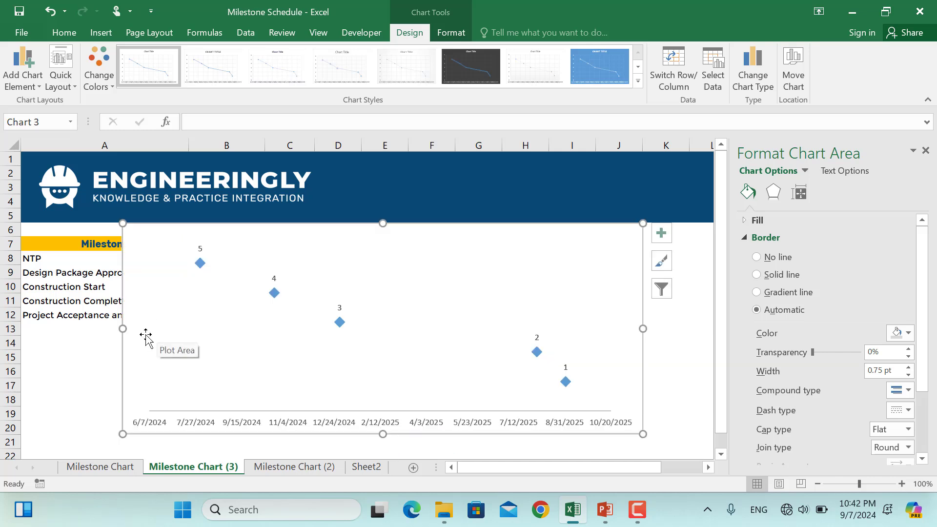
{"action": "left_click", "coordinate": [199, 249]}
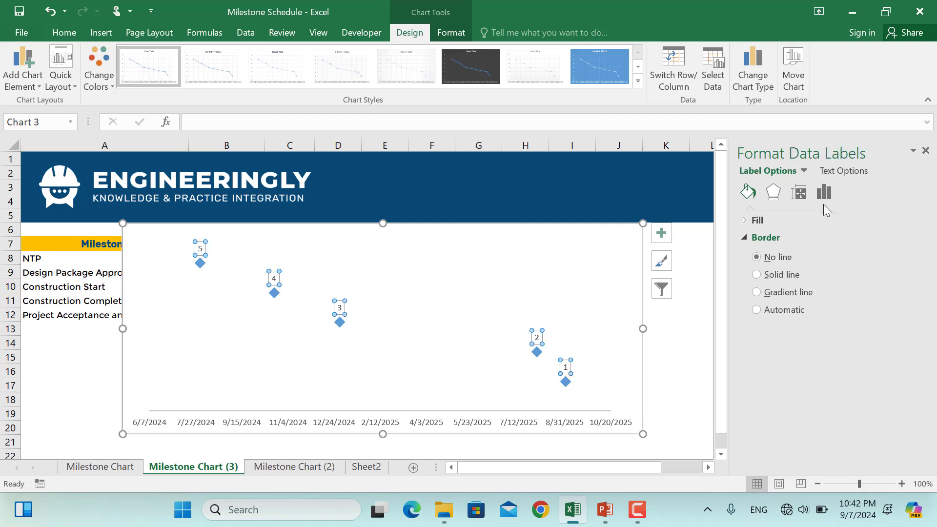
{"action": "left_click", "coordinate": [824, 193]}
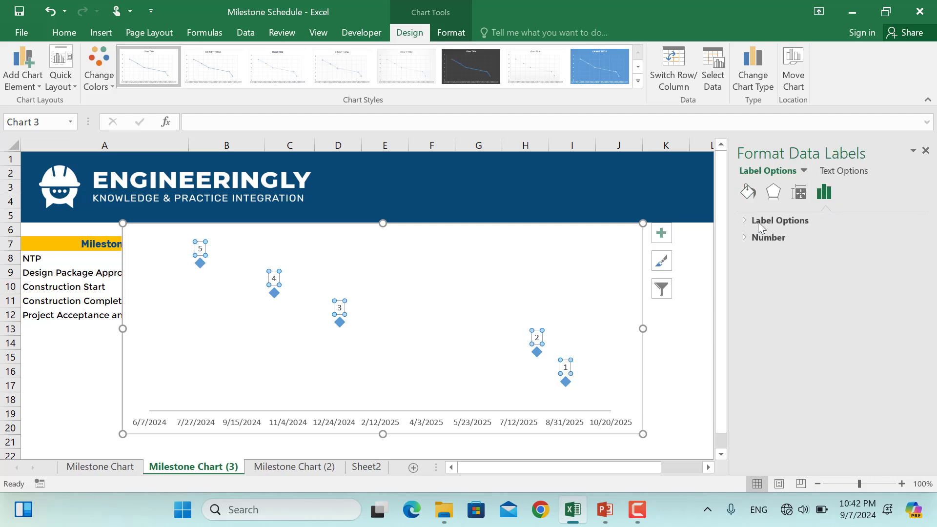
{"action": "left_click", "coordinate": [759, 222]}
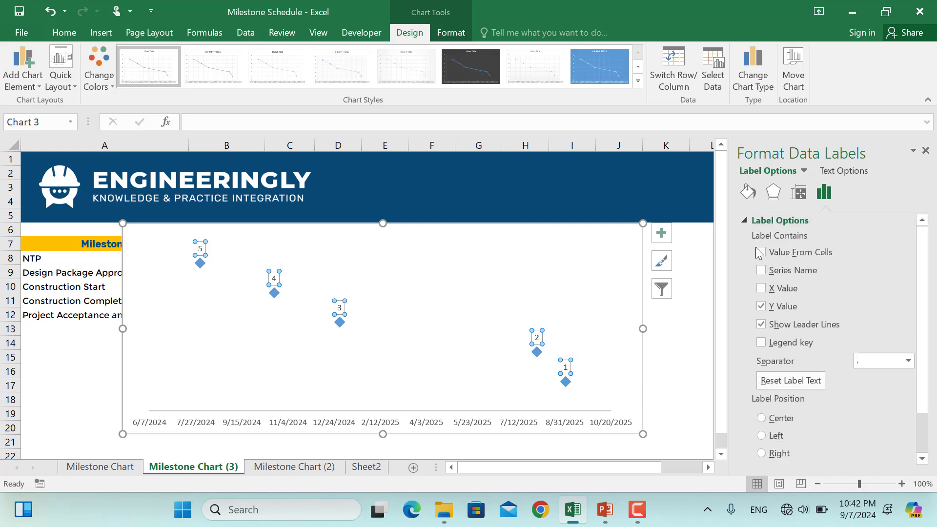
{"action": "left_click", "coordinate": [761, 307]}
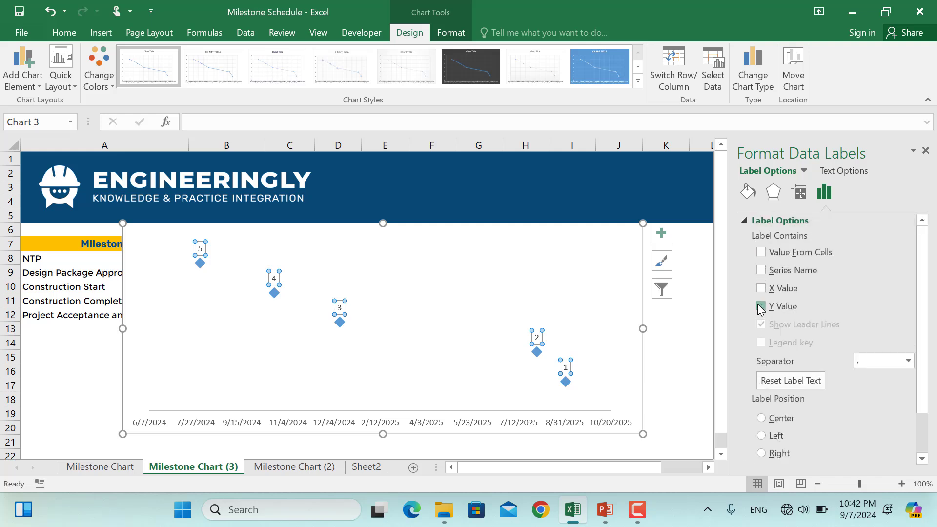
{"action": "left_click", "coordinate": [761, 252]}
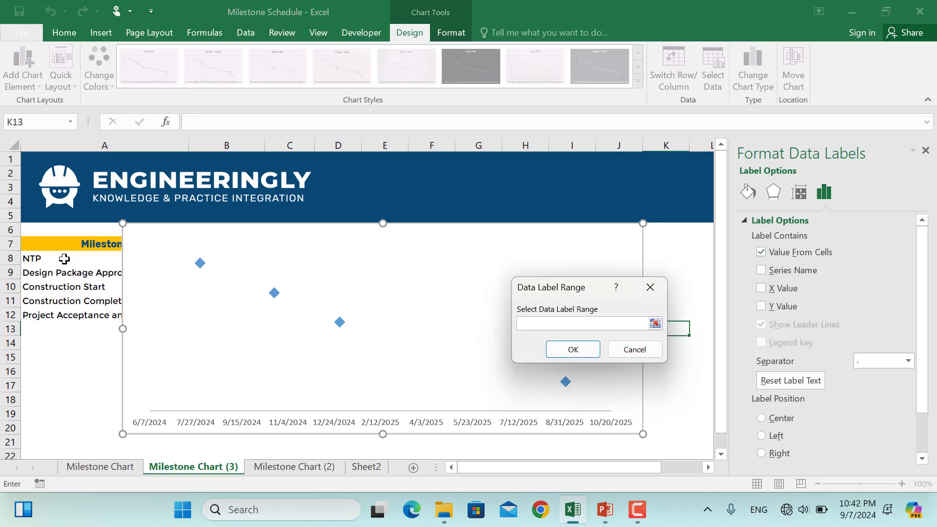
{"action": "left_click_drag", "start_coordinate": [65, 258], "coordinate": [65, 314]}
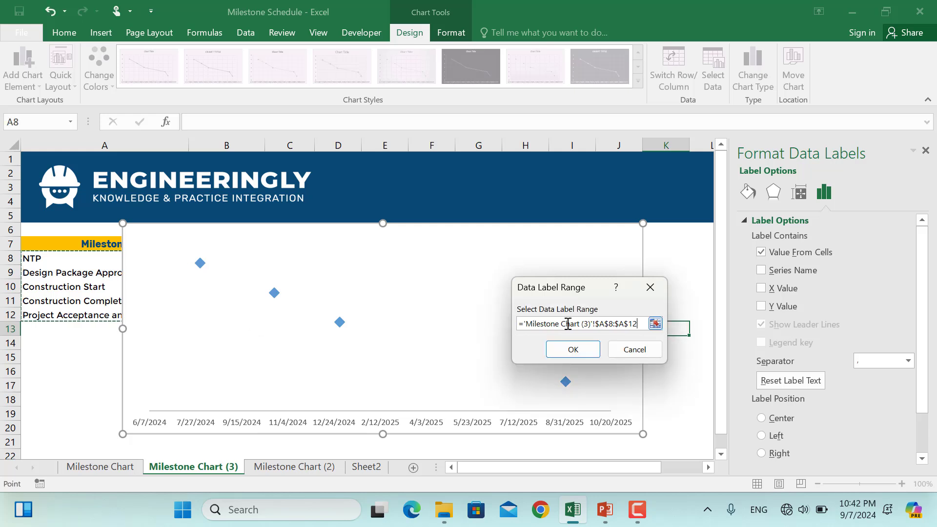
- Confirm the A8:A12 label range and position the labels to the left of the markers
{"action": "left_click", "coordinate": [574, 349]}
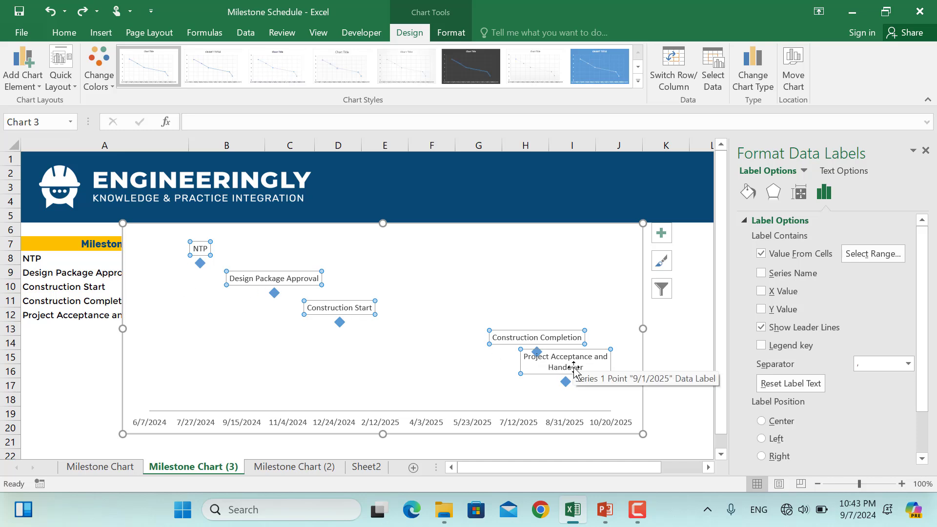
{"action": "left_click", "coordinate": [762, 439]}
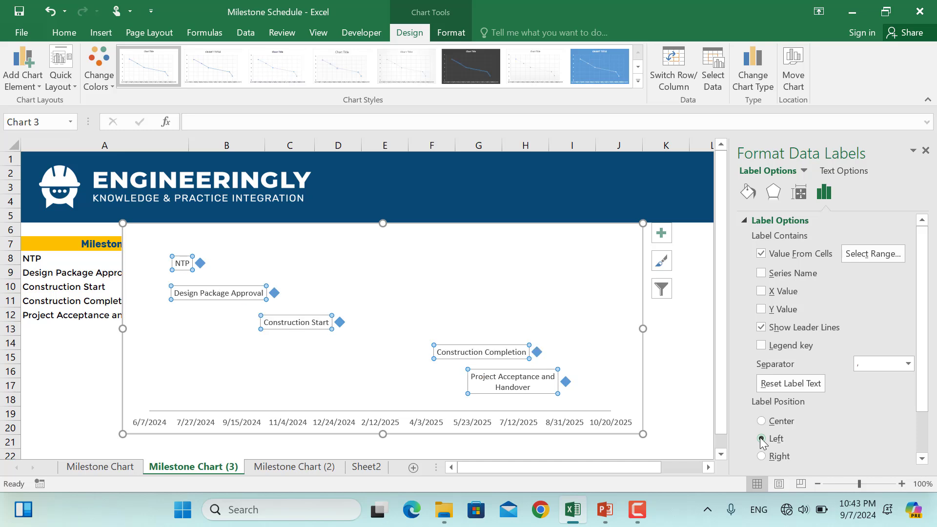
{"action": "left_click", "coordinate": [654, 383]}
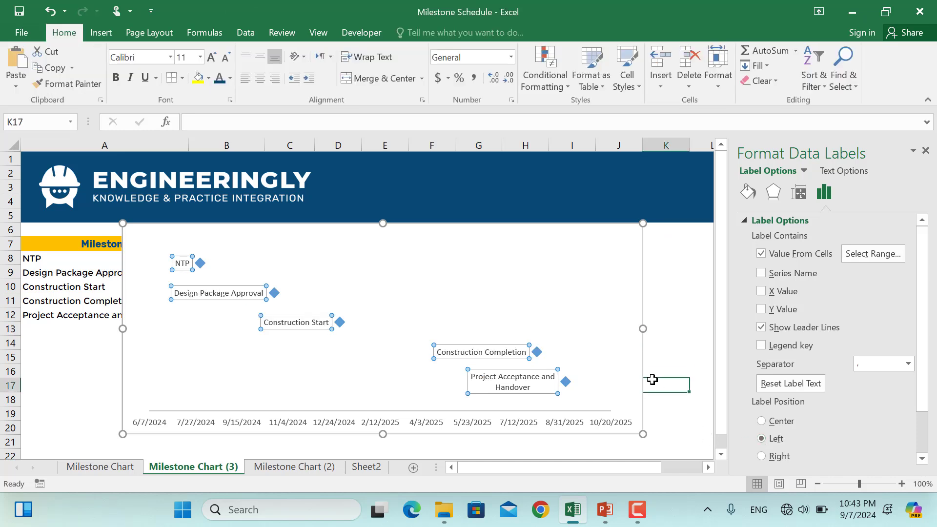
- Give the NTP diamond marker a green solid fill
{"action": "left_click", "coordinate": [200, 266]}
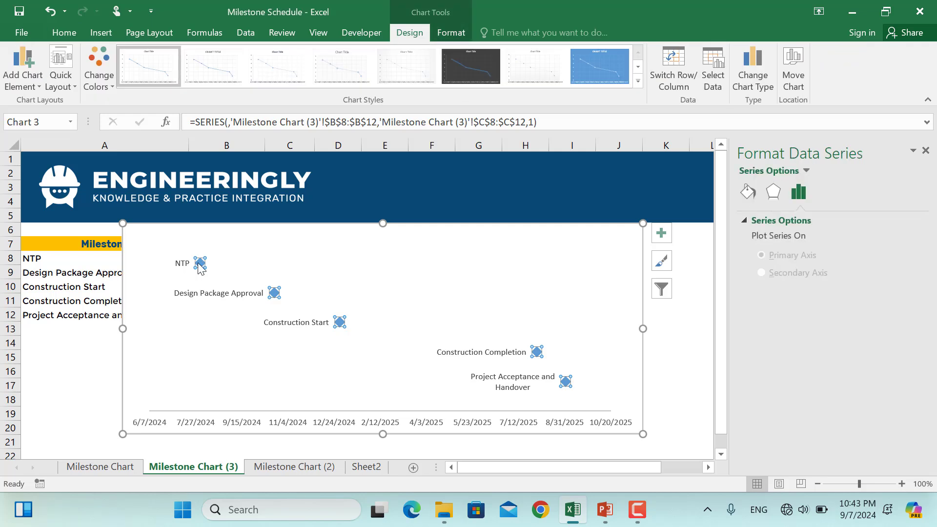
{"action": "left_click", "coordinate": [200, 266]}
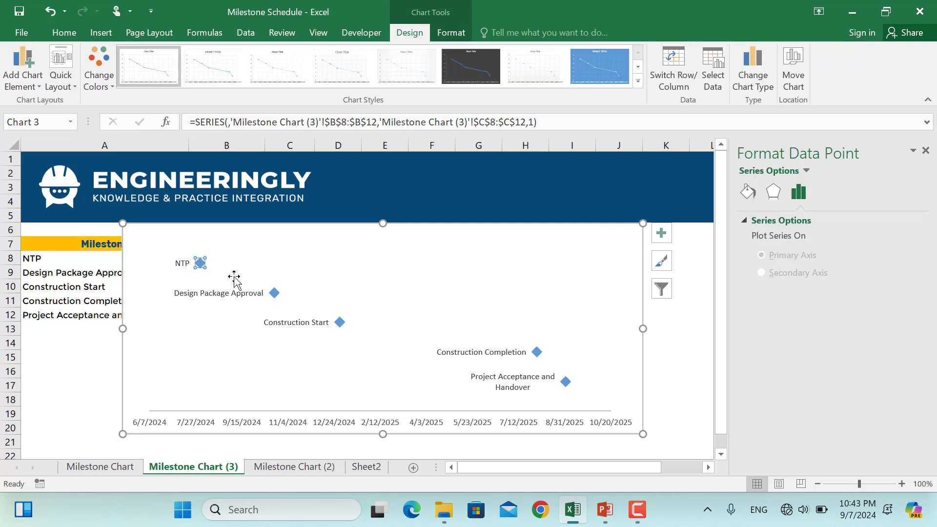
{"action": "left_click", "coordinate": [310, 267]}
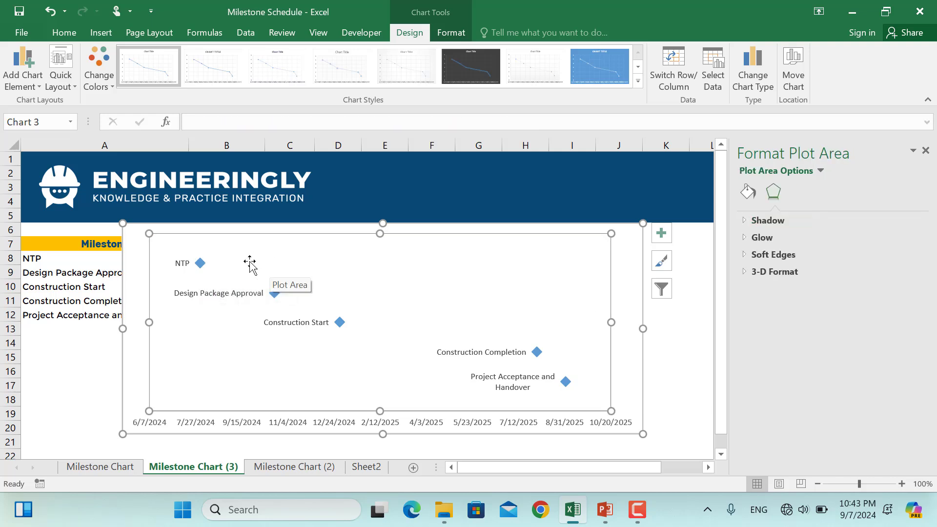
{"action": "left_click", "coordinate": [200, 267]}
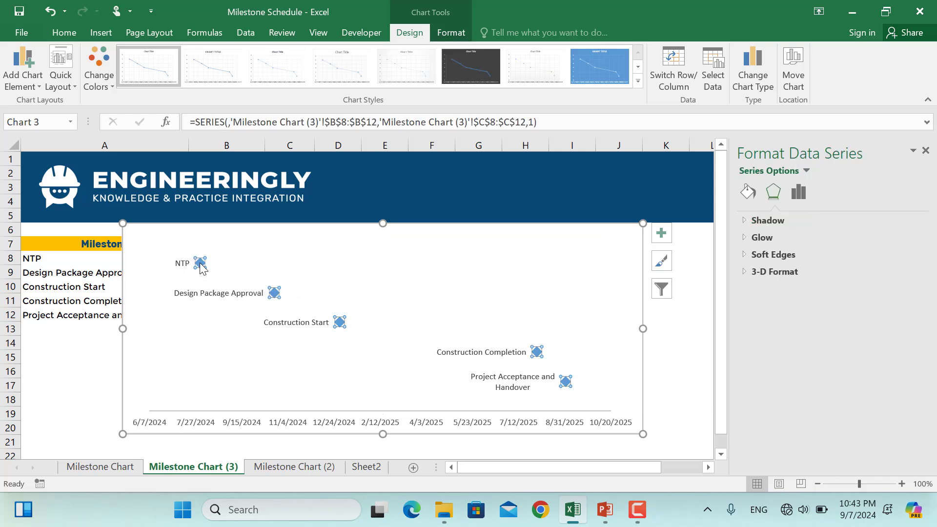
{"action": "left_click", "coordinate": [200, 266]}
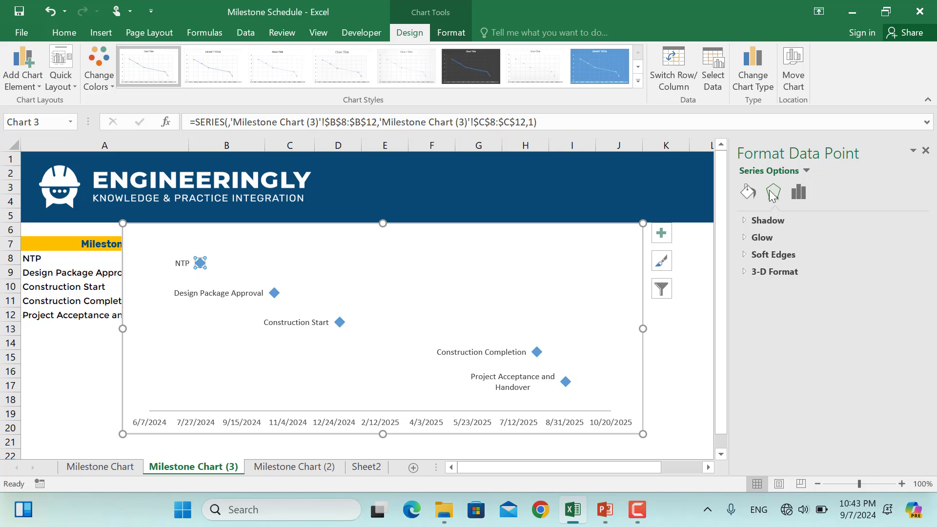
{"action": "left_click", "coordinate": [750, 198]}
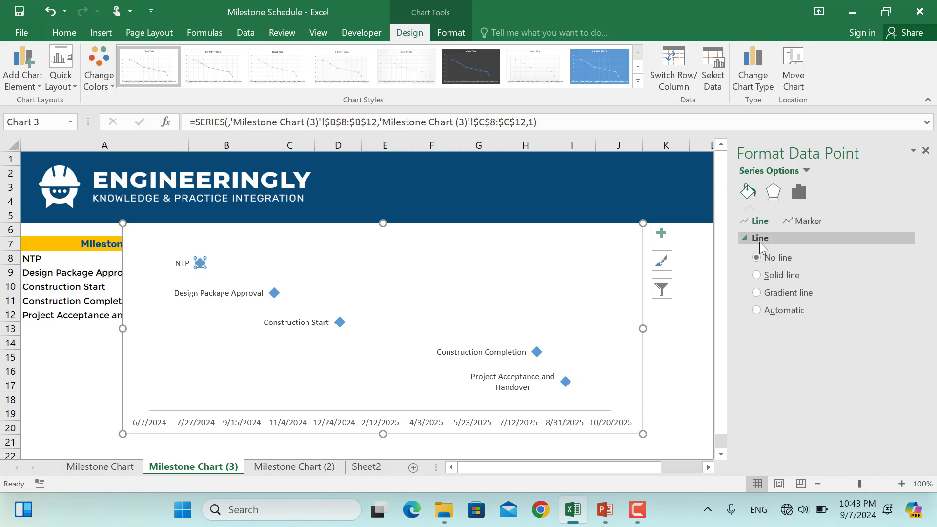
{"action": "left_click", "coordinate": [805, 225]}
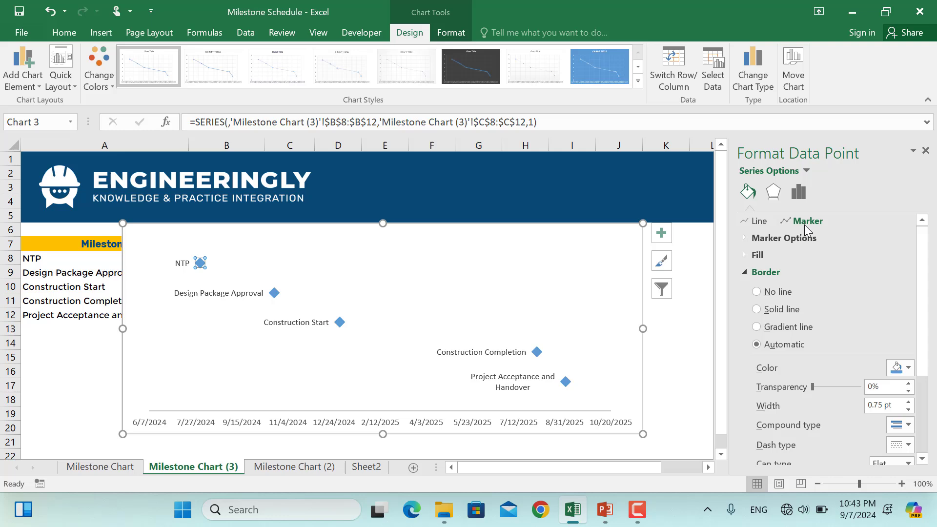
{"action": "left_click", "coordinate": [745, 256]}
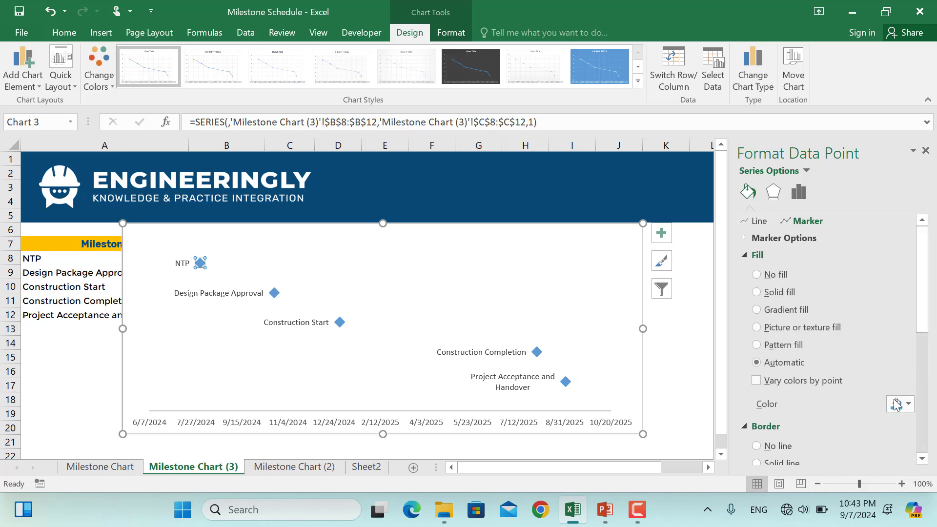
{"action": "left_click", "coordinate": [907, 404]}
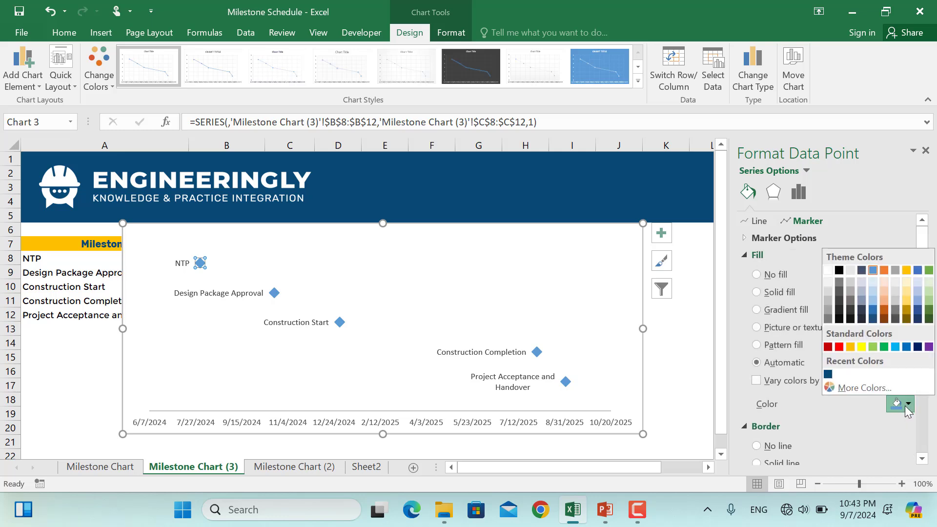
{"action": "left_click", "coordinate": [884, 347]}
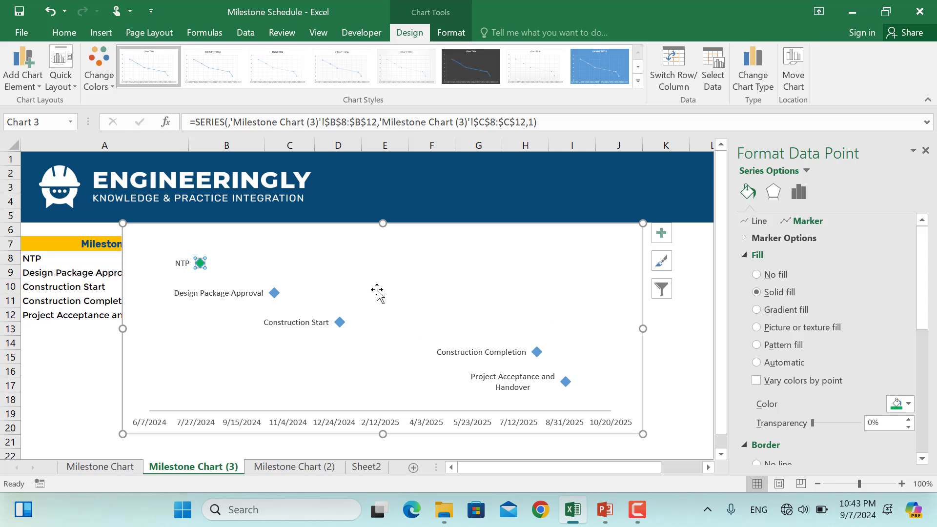
- Give the Design Package Approval marker a red fill
{"action": "left_click", "coordinate": [276, 293]}
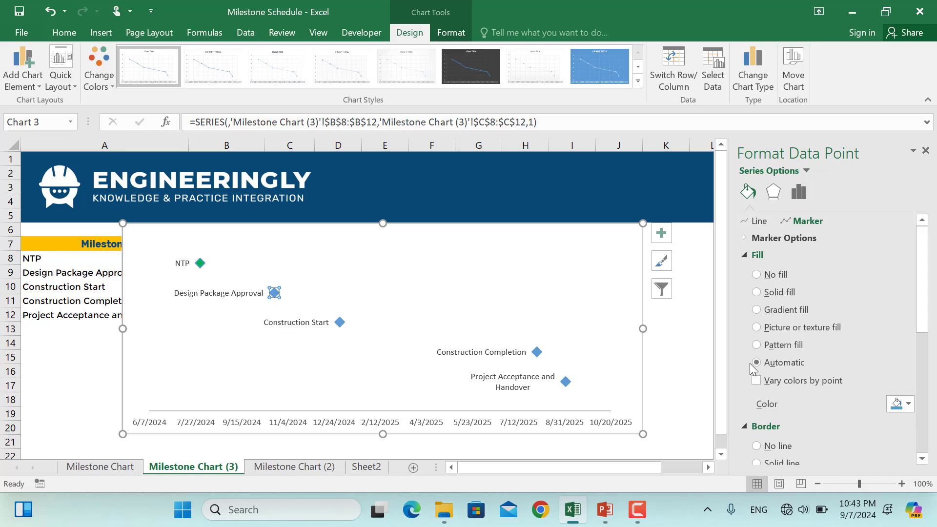
{"action": "left_click", "coordinate": [907, 405]}
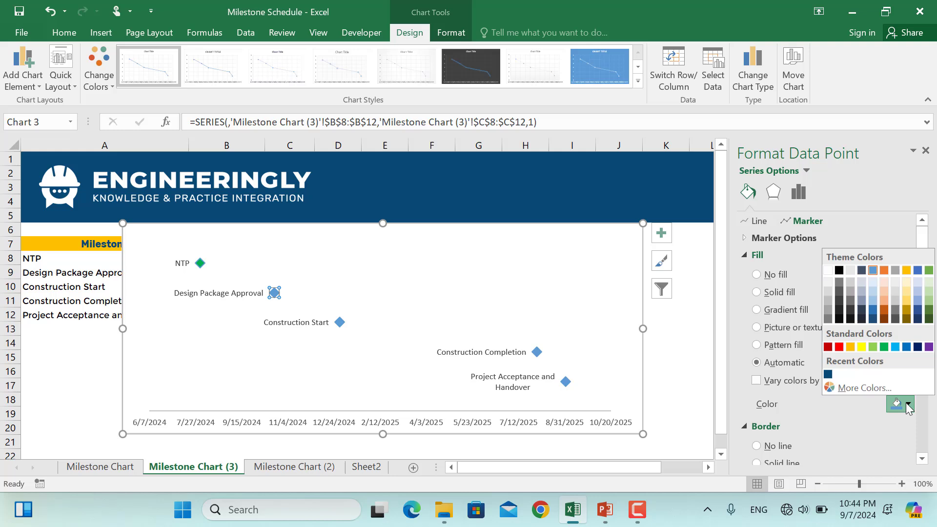
{"action": "left_click", "coordinate": [839, 347]}
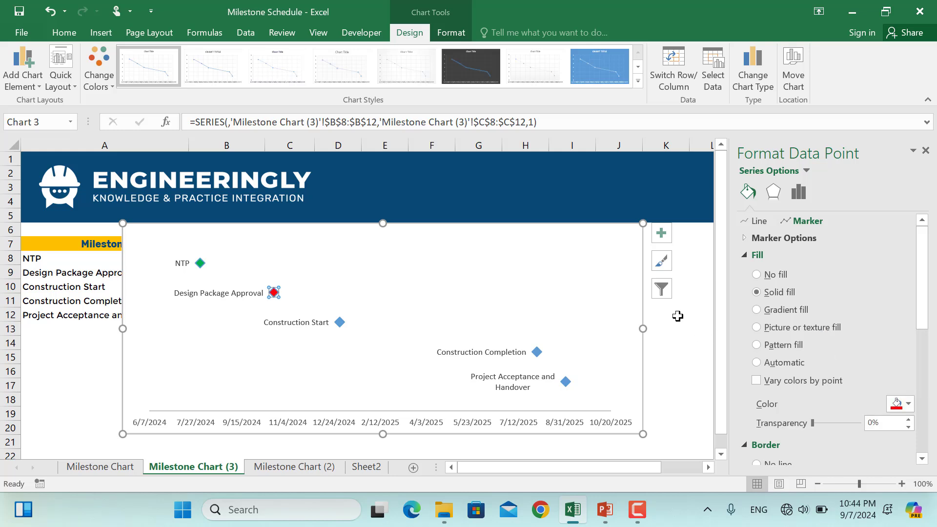
{"action": "left_click", "coordinate": [662, 331]}
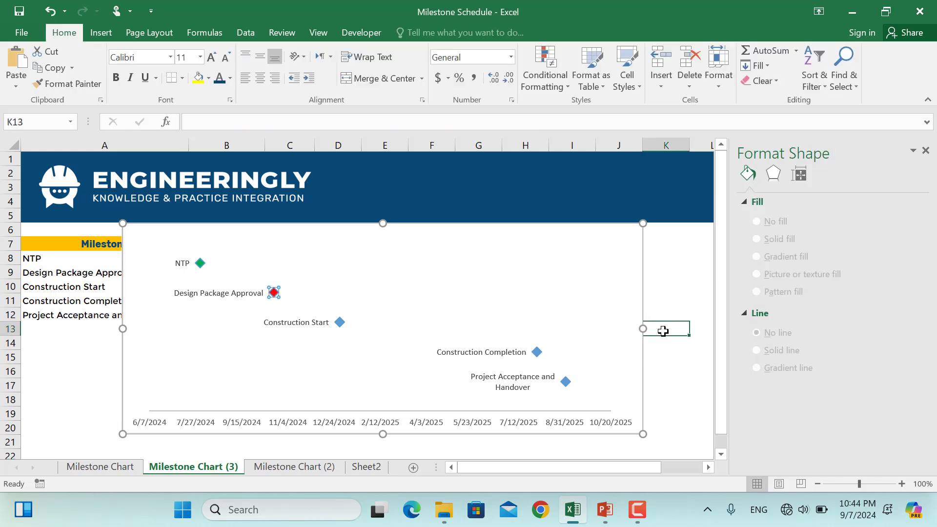